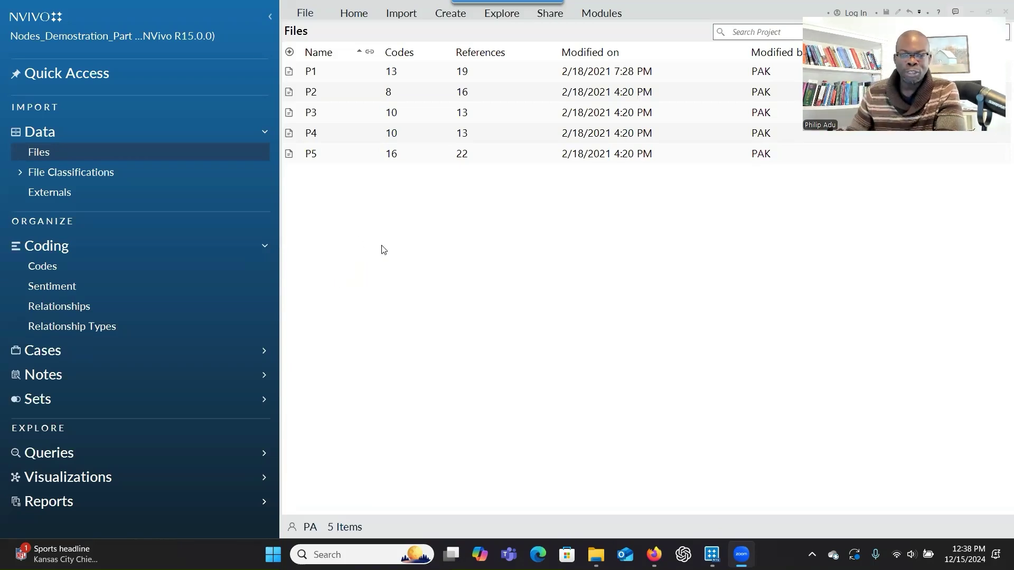
Bring up the P1 transcript's actions menu in Files, then dismiss it without choosing.
{"action": "right_click", "coordinate": [326, 72]}
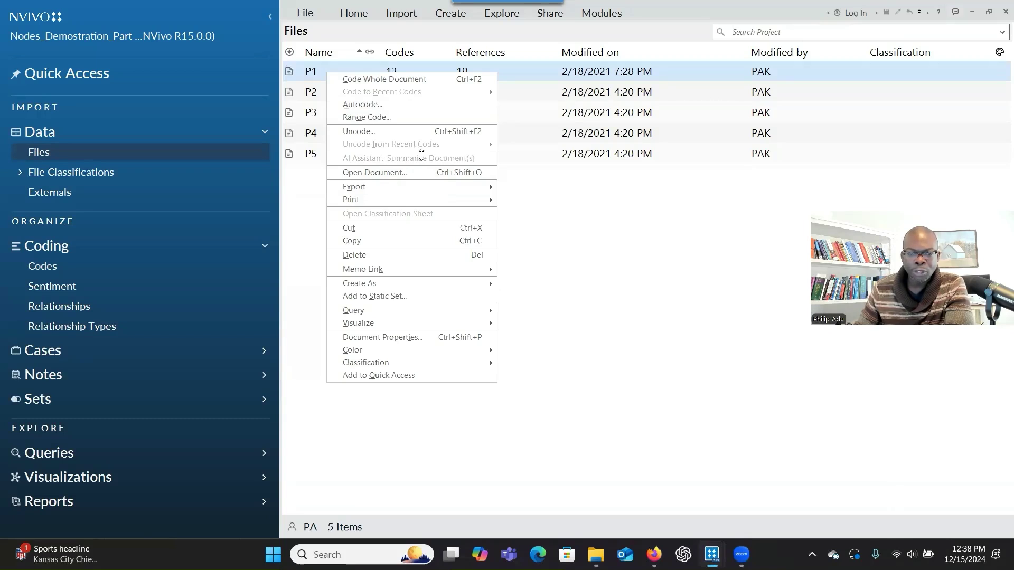
{"action": "left_click", "coordinate": [544, 166]}
{"action": "double_click", "coordinate": [346, 75]}
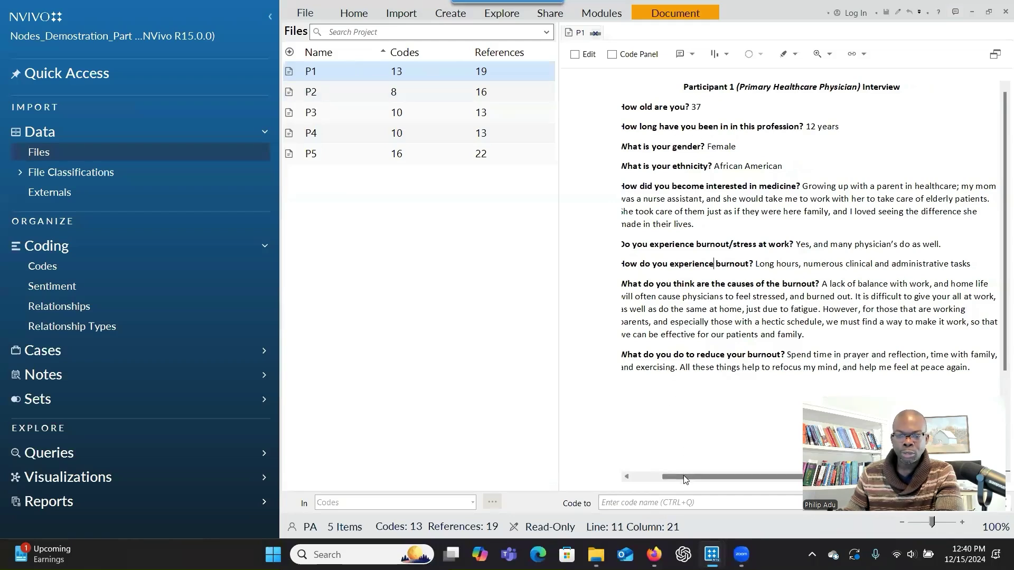
{"action": "left_click_drag", "start_coordinate": [684, 475], "coordinate": [666, 384]}
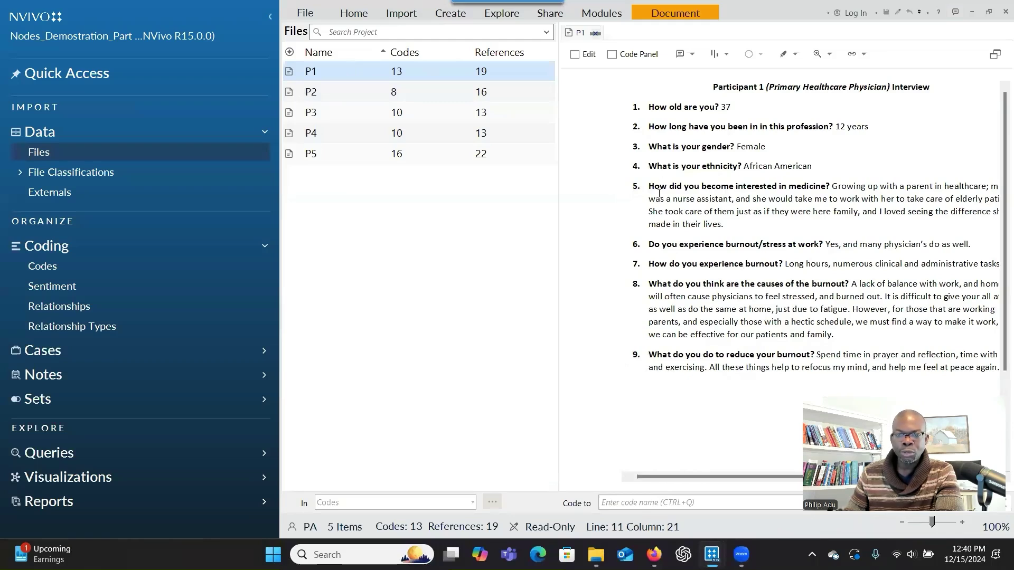
{"action": "left_click_drag", "start_coordinate": [835, 185], "coordinate": [828, 200]}
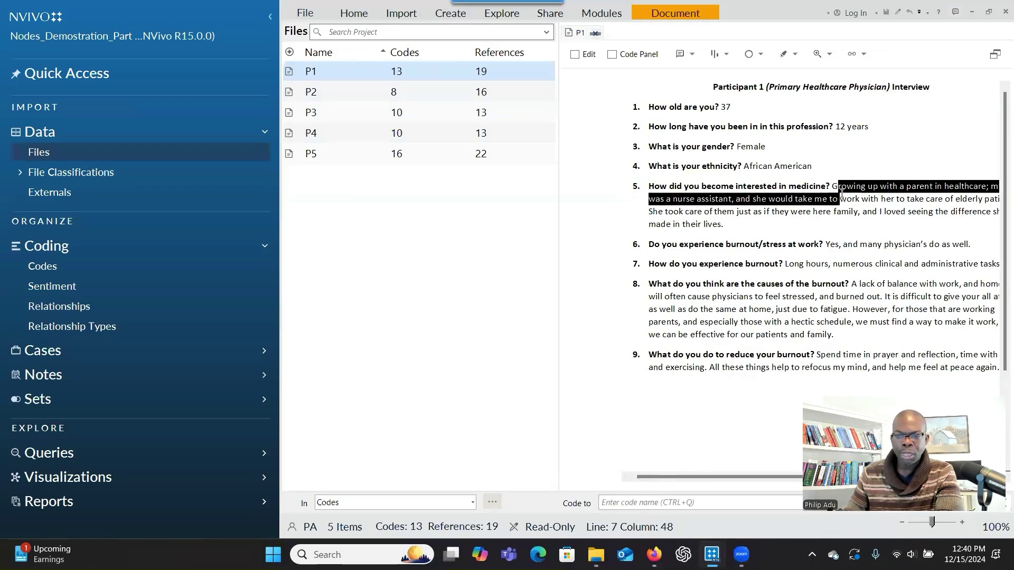
{"action": "triple_click", "coordinate": [871, 218]}
{"action": "right_click", "coordinate": [710, 208]}
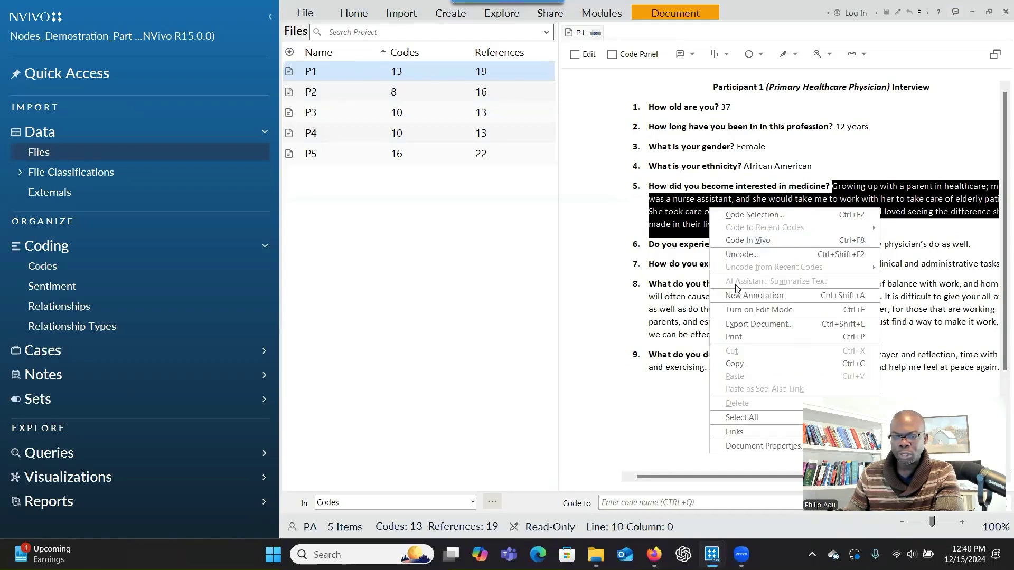
{"action": "left_click", "coordinate": [575, 167]}
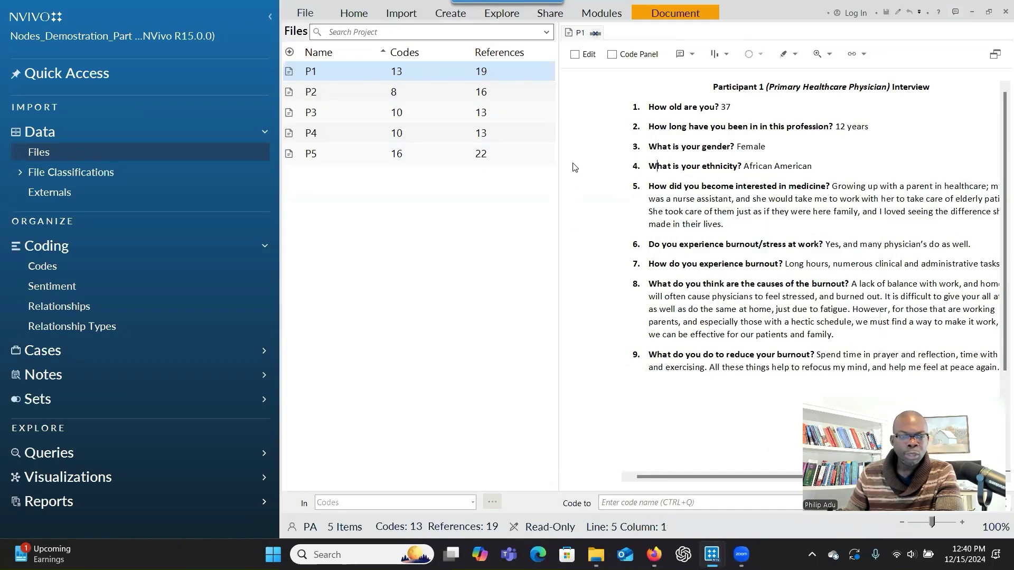
Show the Codes list and bring up, then dismiss, the Burnout causes (RQ1) actions menu.
{"action": "left_click", "coordinate": [82, 273]}
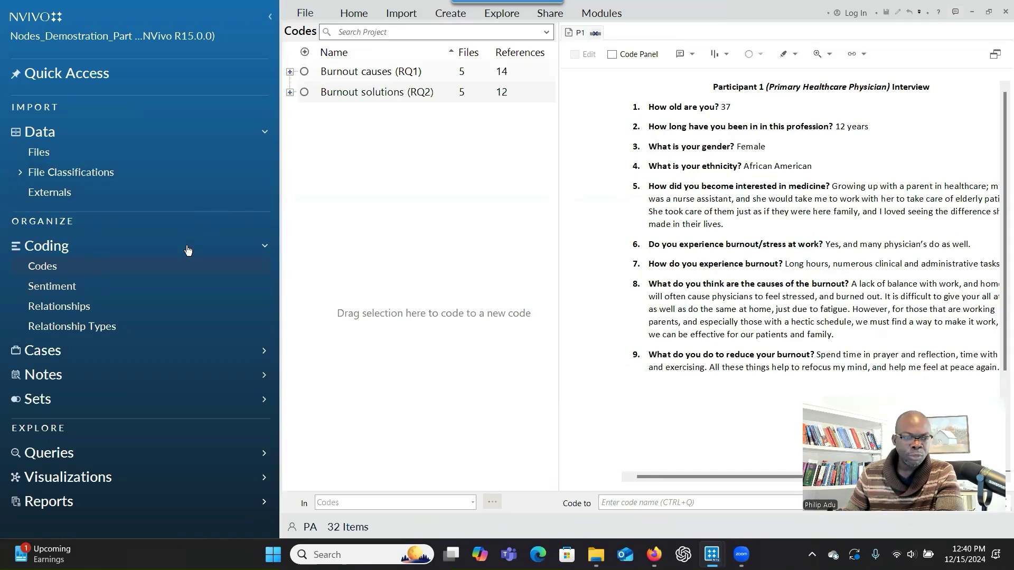
{"action": "right_click", "coordinate": [337, 77]}
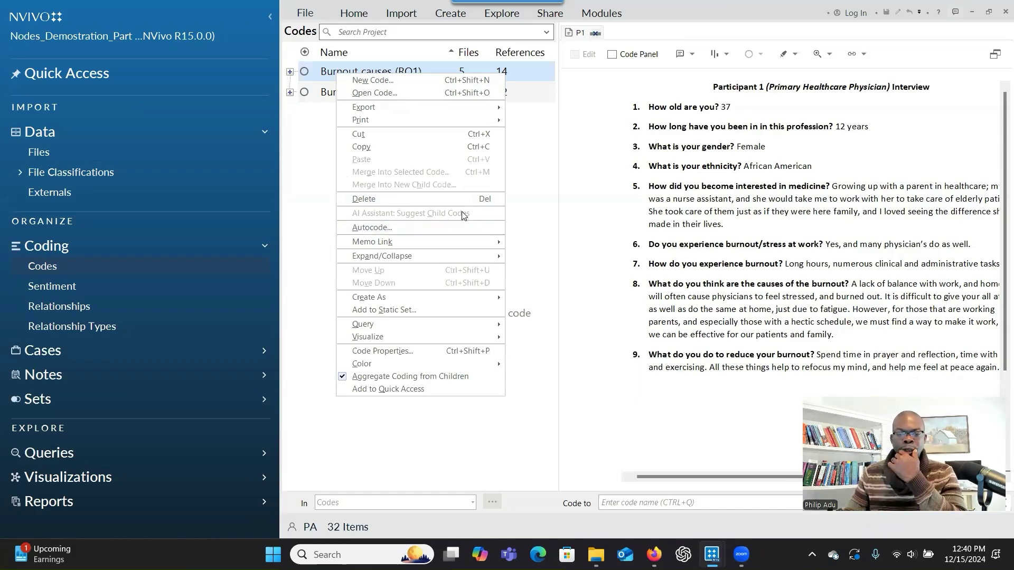
{"action": "left_click", "coordinate": [555, 151]}
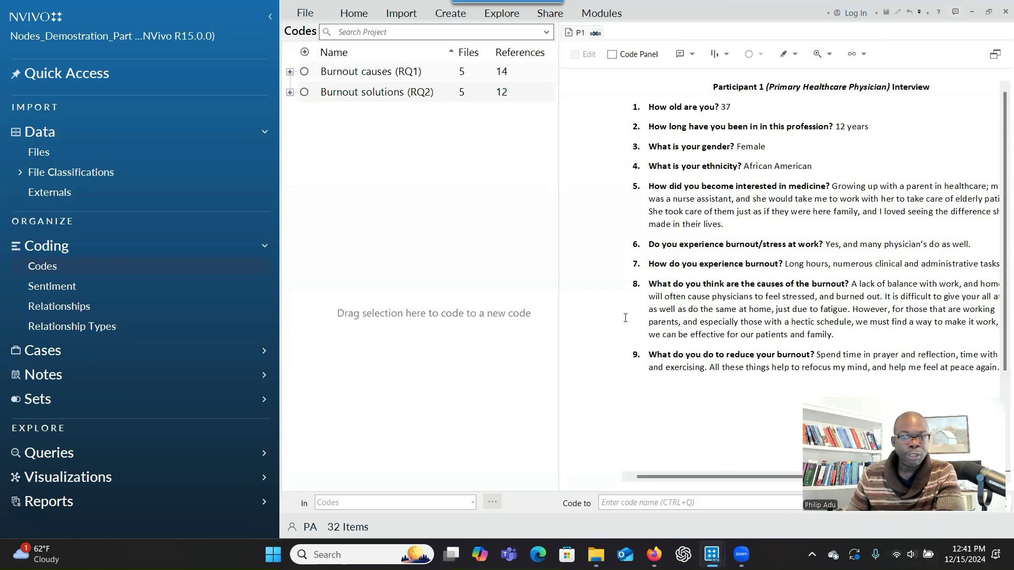
Start the Lumivero account sign-in and begin entering the email address.
{"action": "left_click", "coordinate": [854, 14]}
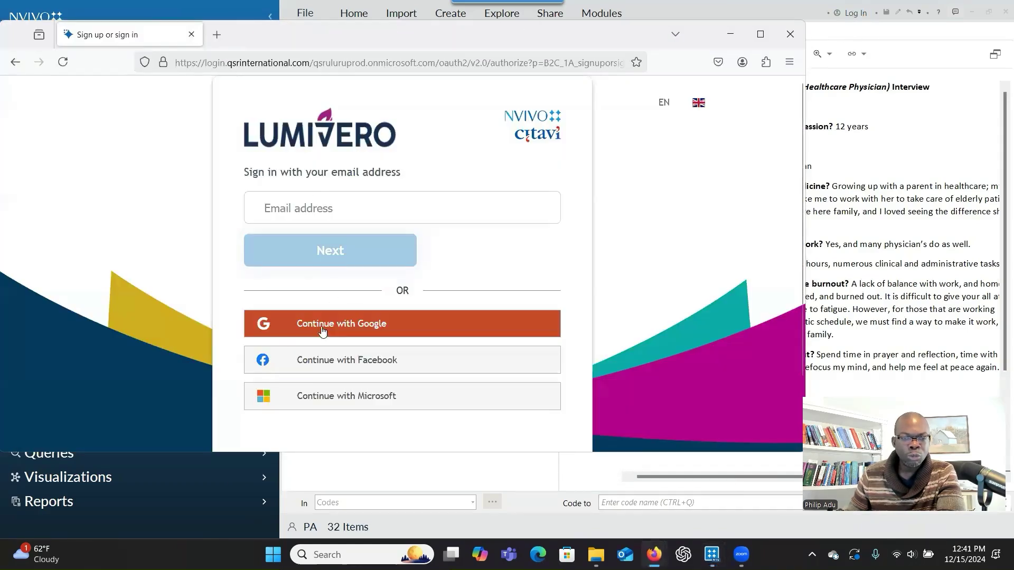
{"action": "left_click", "coordinate": [425, 206]}
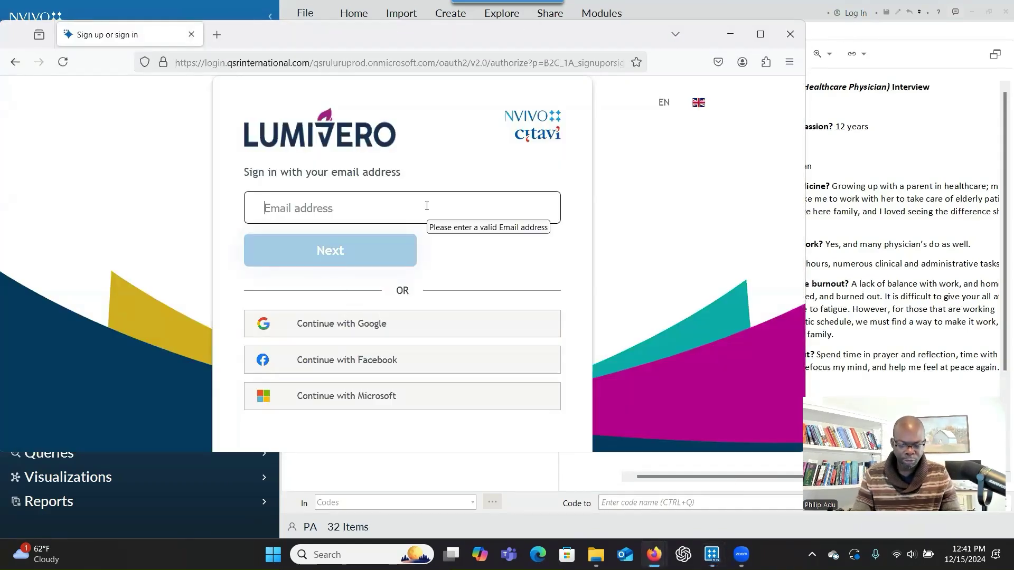
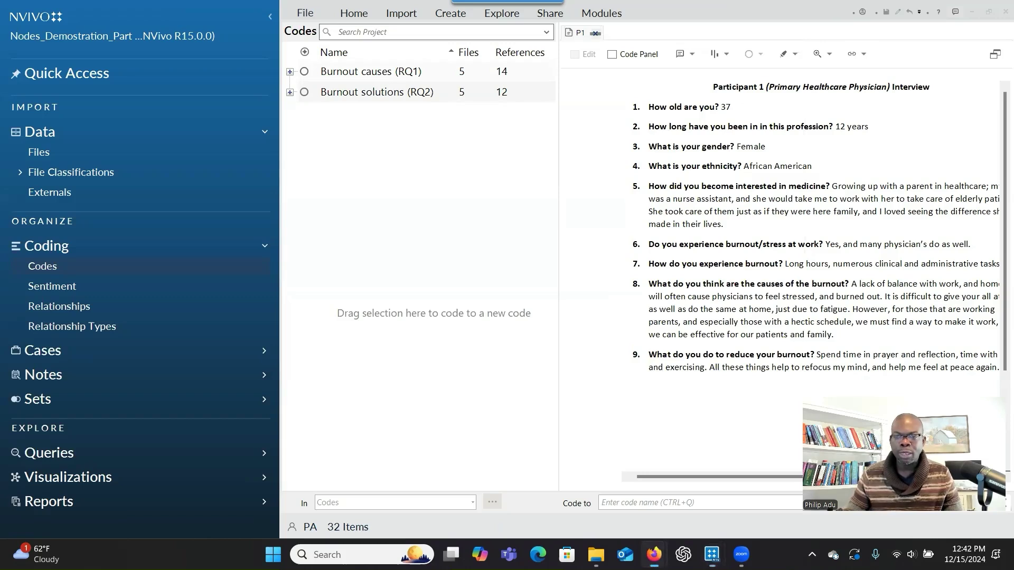
{"action": "left_click", "coordinate": [864, 16]}
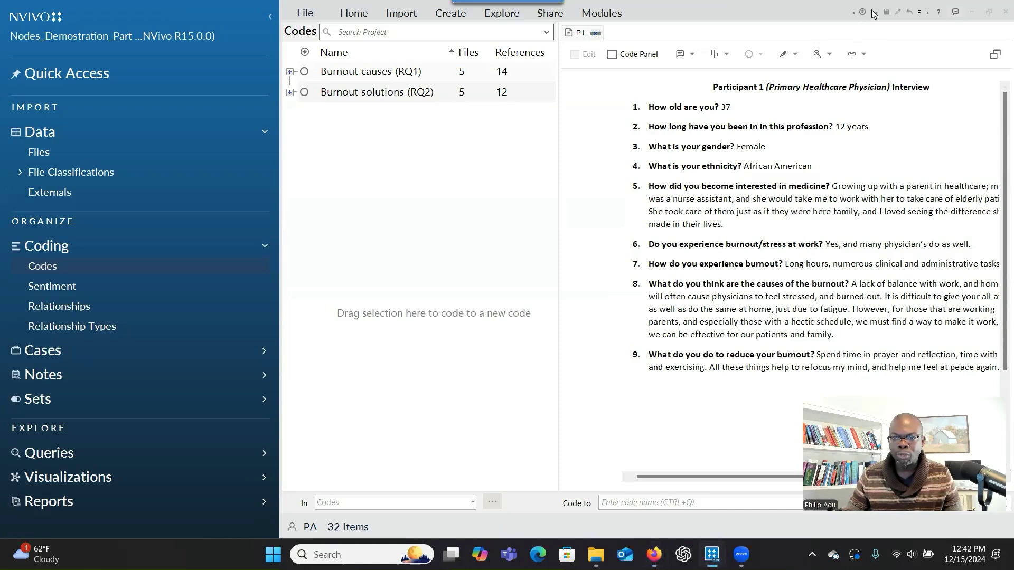
{"action": "left_click", "coordinate": [863, 12]}
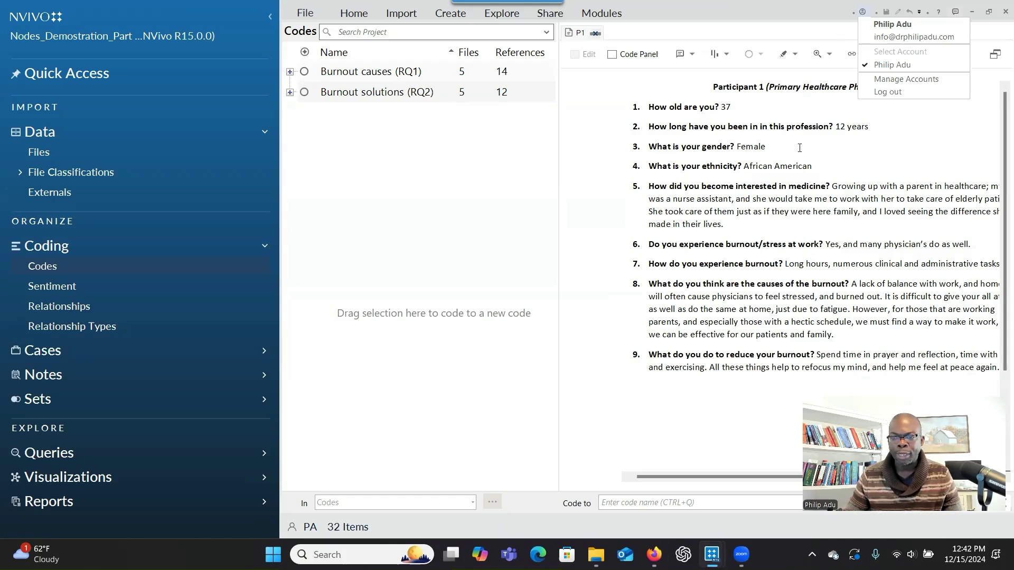
{"action": "left_click", "coordinate": [727, 132]}
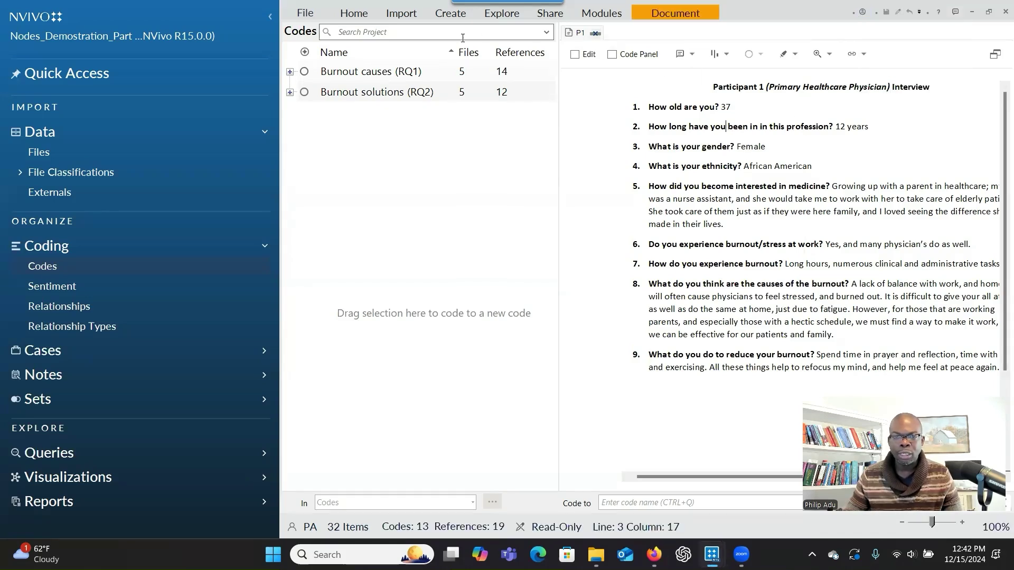
{"action": "right_click", "coordinate": [404, 73]}
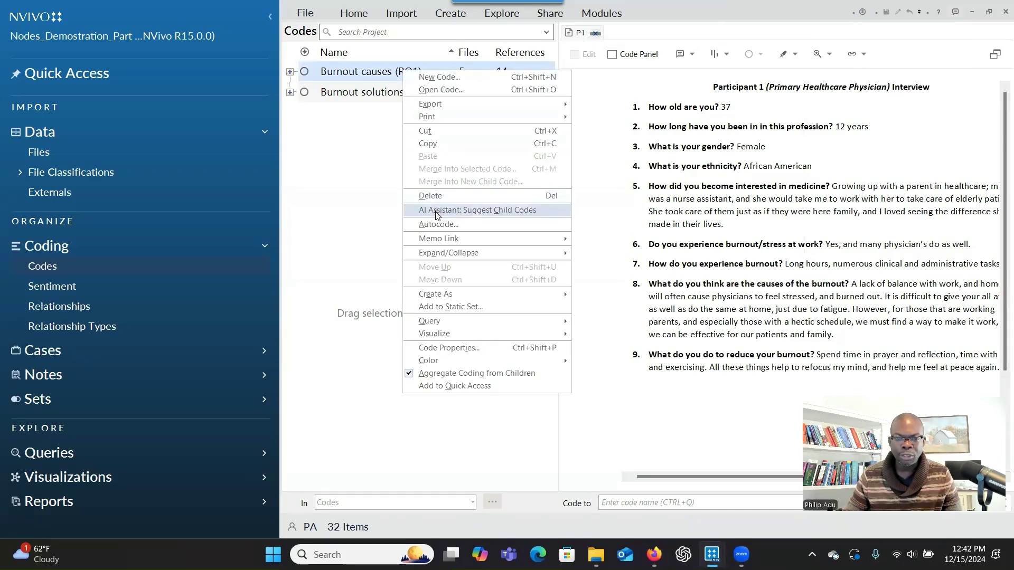
{"action": "left_click", "coordinate": [490, 217]}
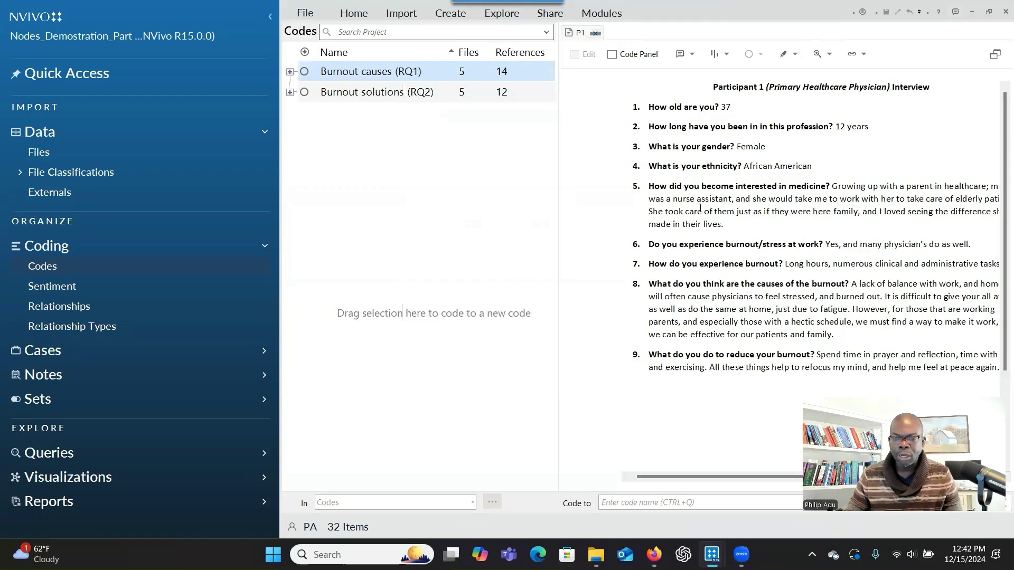
{"action": "left_click", "coordinate": [87, 152]}
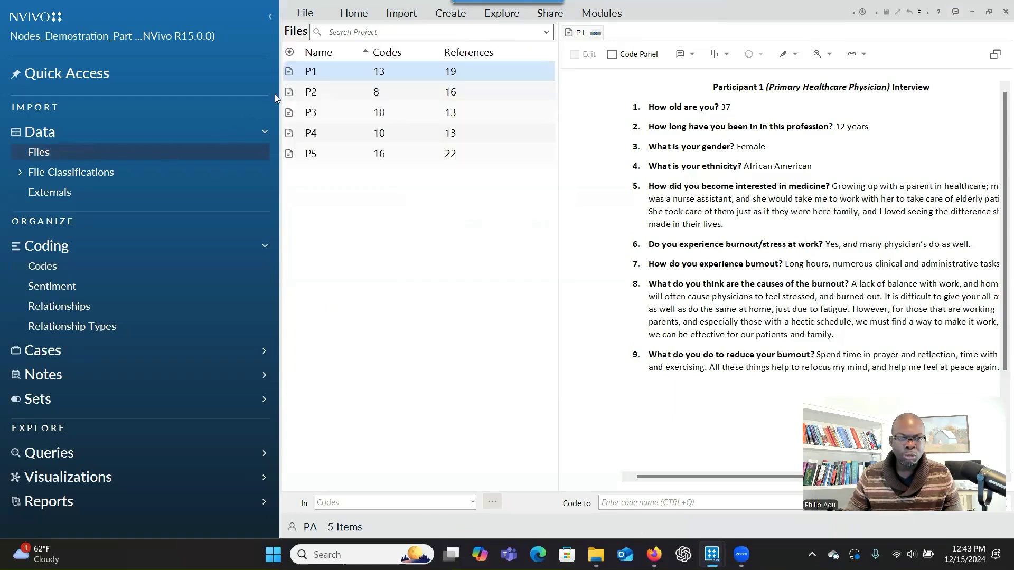
{"action": "right_click", "coordinate": [332, 74]}
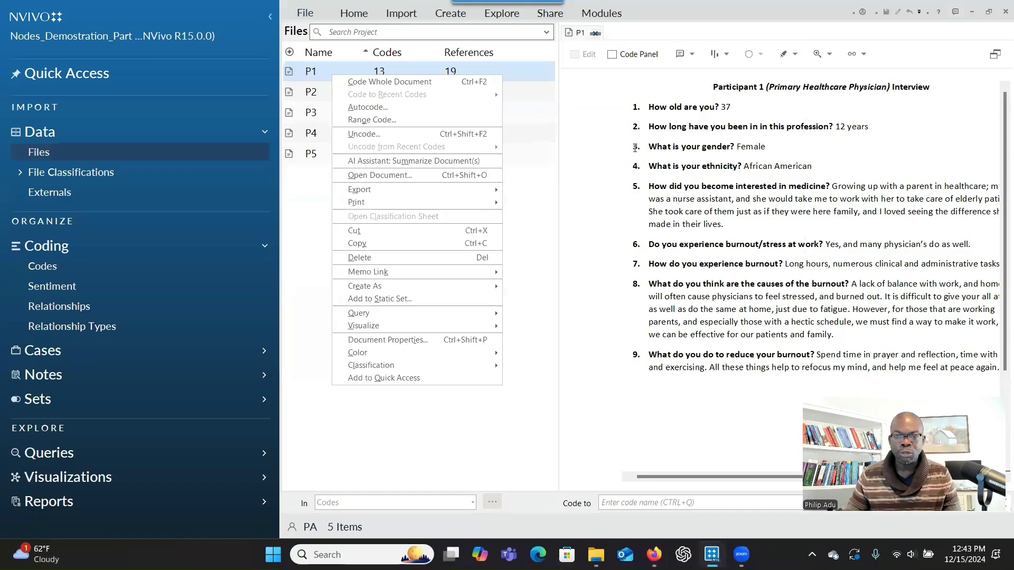
Run AI Assistant: Suggest Child Codes on Burnout causes (RQ1), accepting the AI terms, and generate.
{"action": "left_click", "coordinate": [112, 272]}
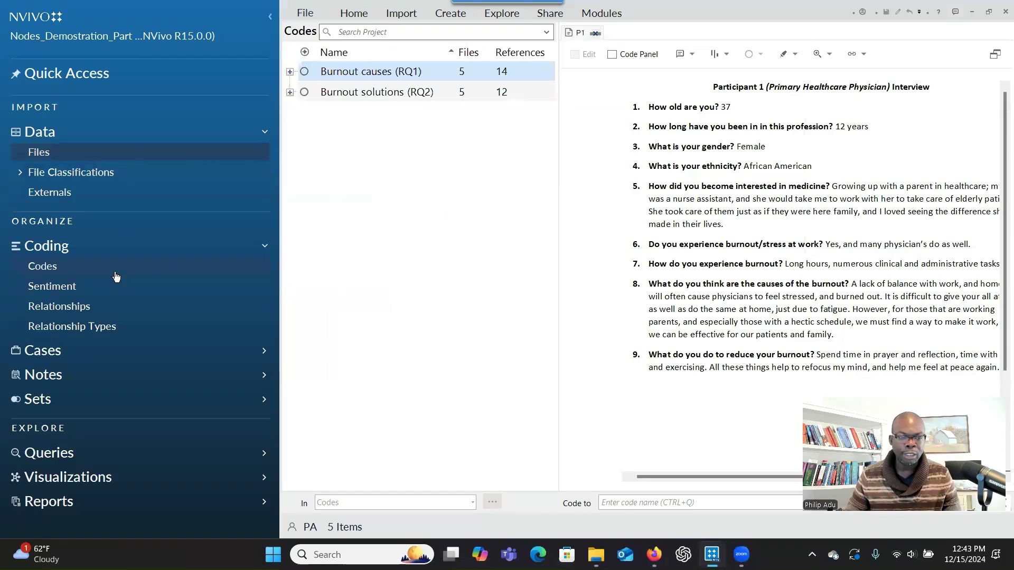
{"action": "right_click", "coordinate": [335, 74]}
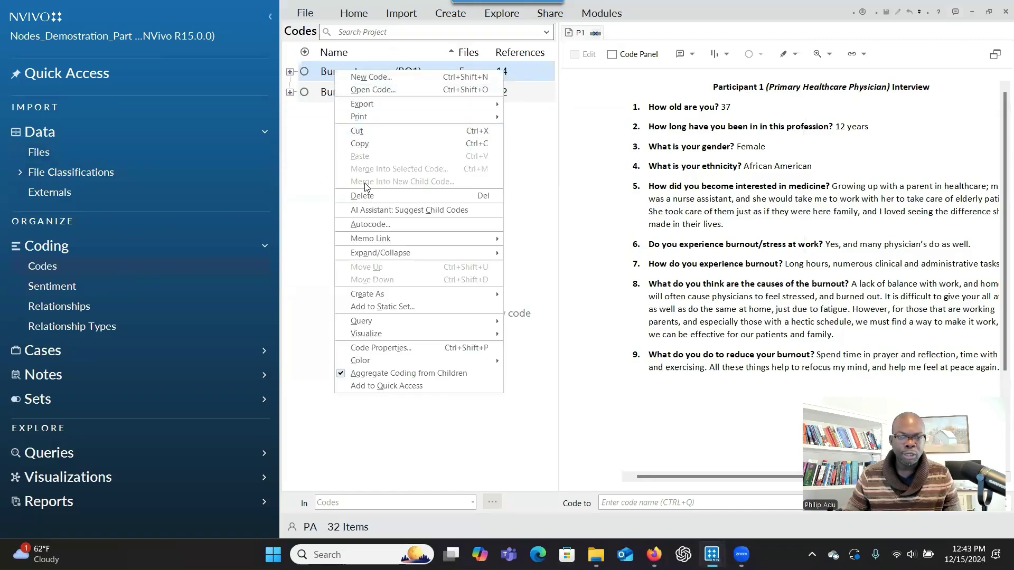
{"action": "left_click", "coordinate": [370, 211]}
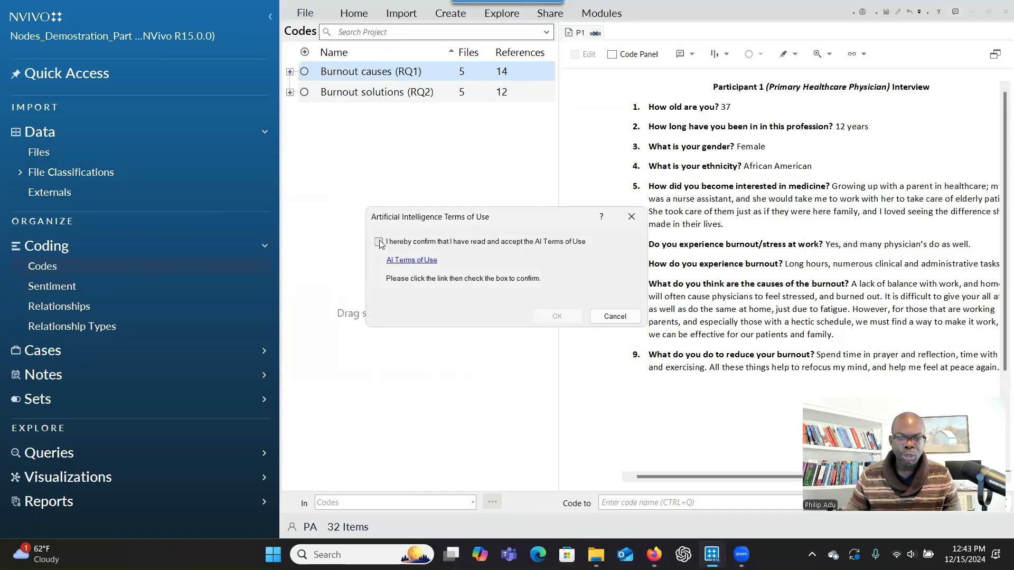
{"action": "left_click", "coordinate": [380, 243]}
{"action": "left_click", "coordinate": [404, 260]}
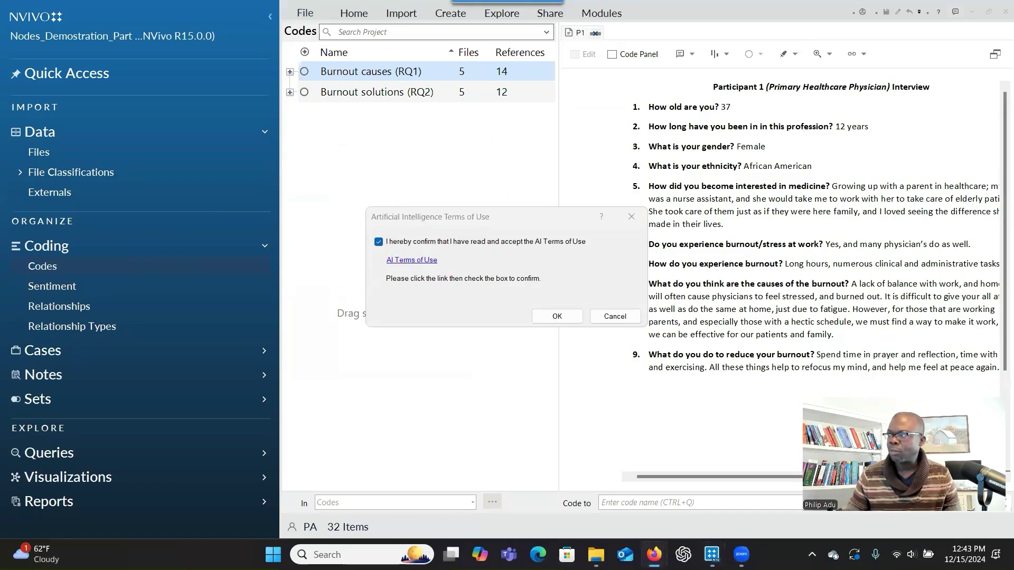
{"action": "left_click", "coordinate": [554, 316]}
{"action": "left_click", "coordinate": [713, 114]}
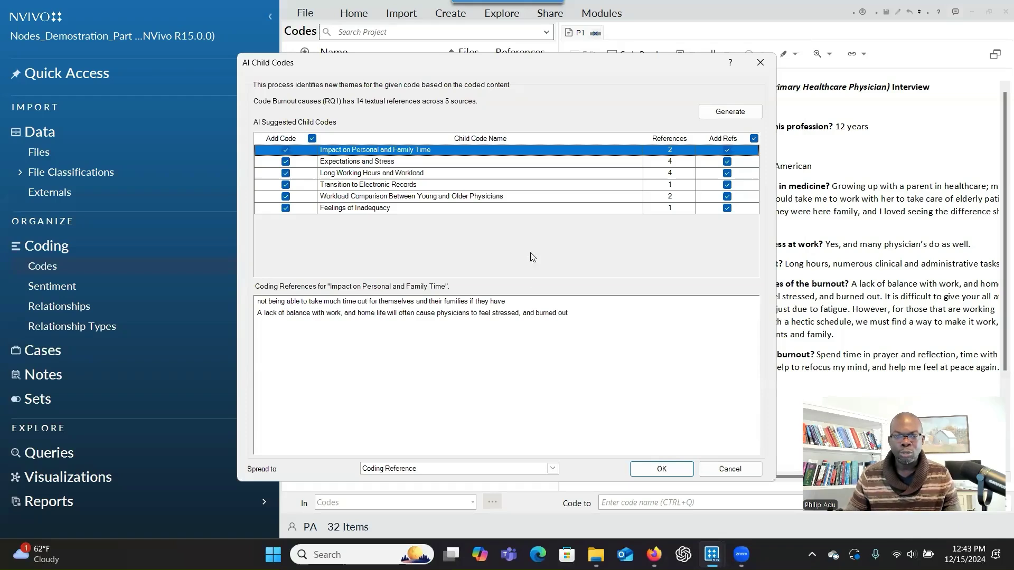
Add the six suggested codes, expand Burnout causes (RQ1), and close the P1 transcript tab.
{"action": "left_click", "coordinate": [646, 465]}
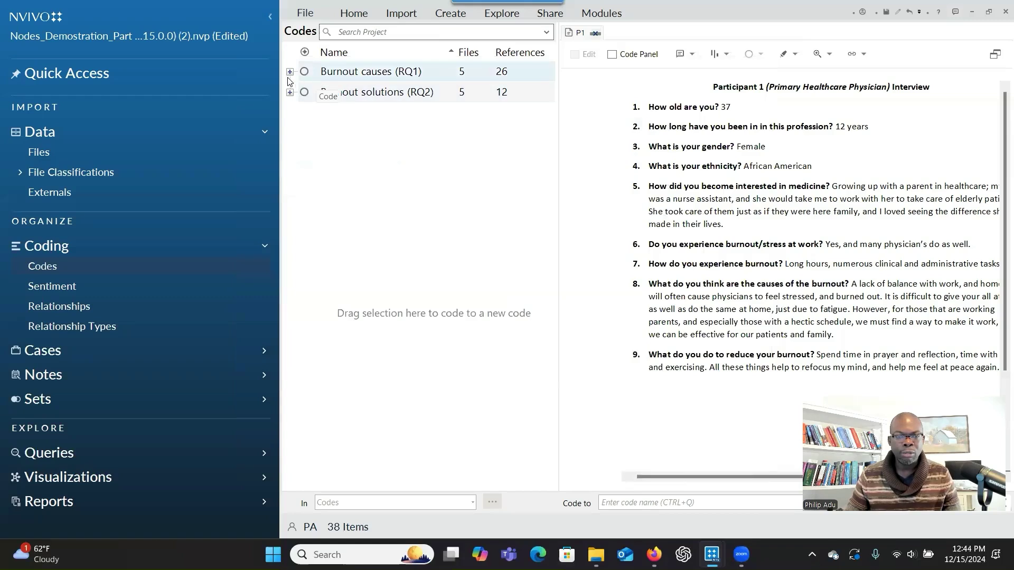
{"action": "left_click", "coordinate": [290, 72]}
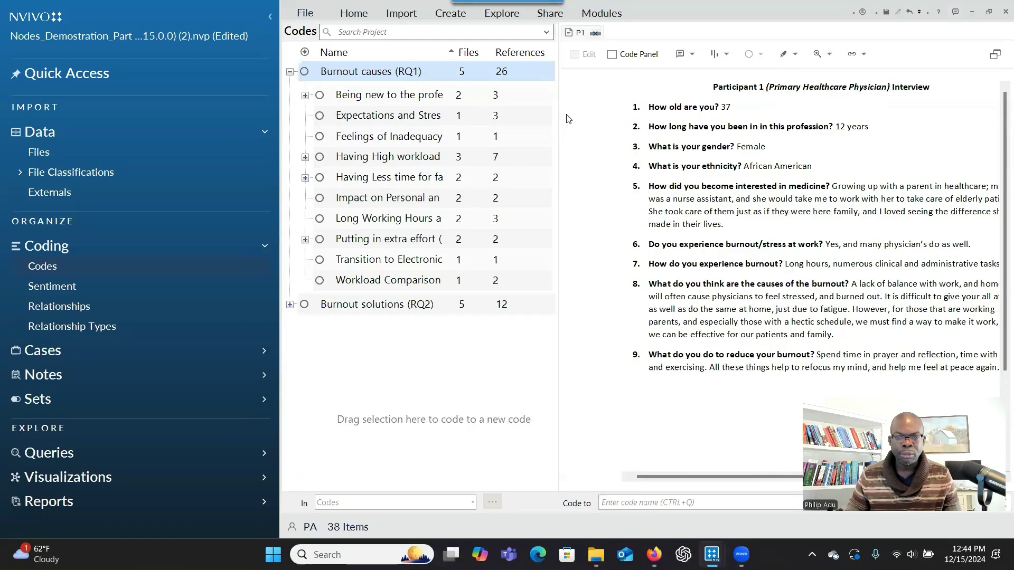
{"action": "left_click", "coordinate": [595, 32]}
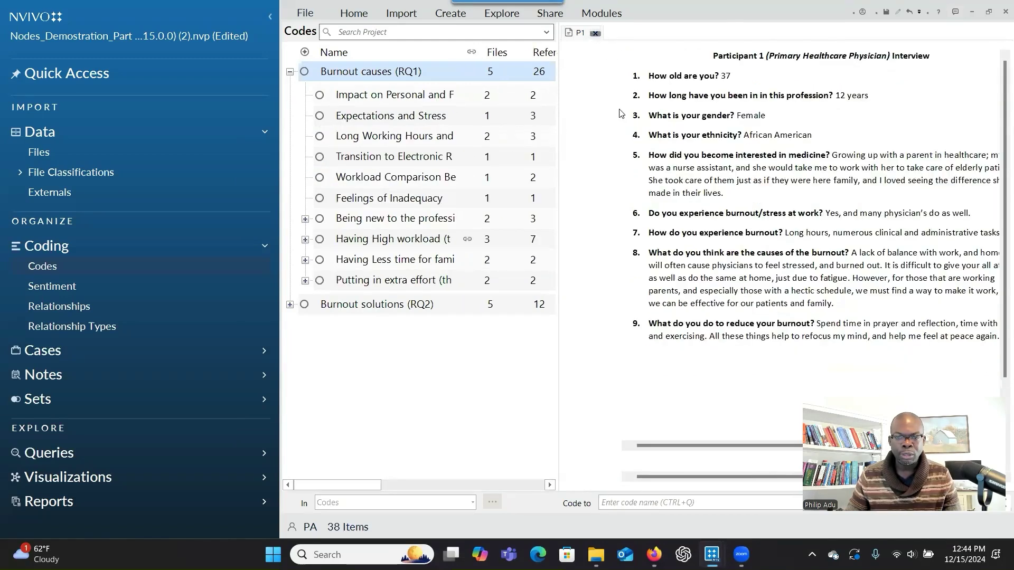